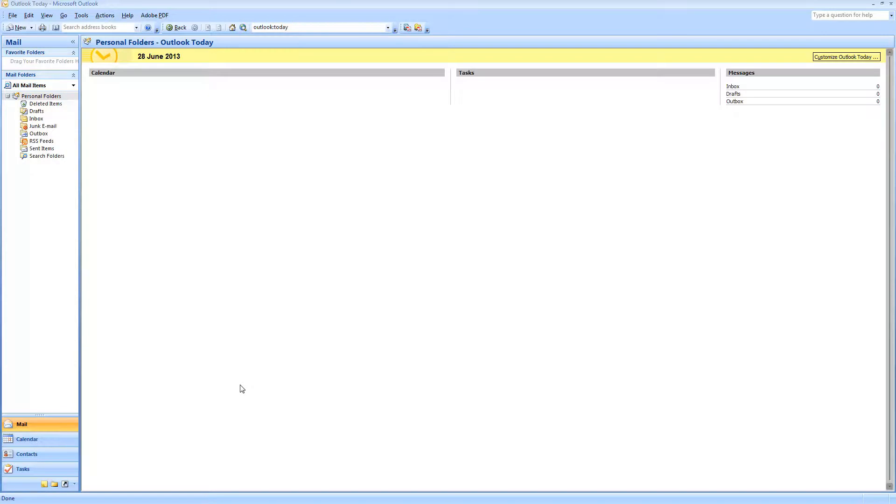
# Step: Open Add New E-mail Account from Tools > Account Settings and move the dialog up
pyautogui.click(82, 15)
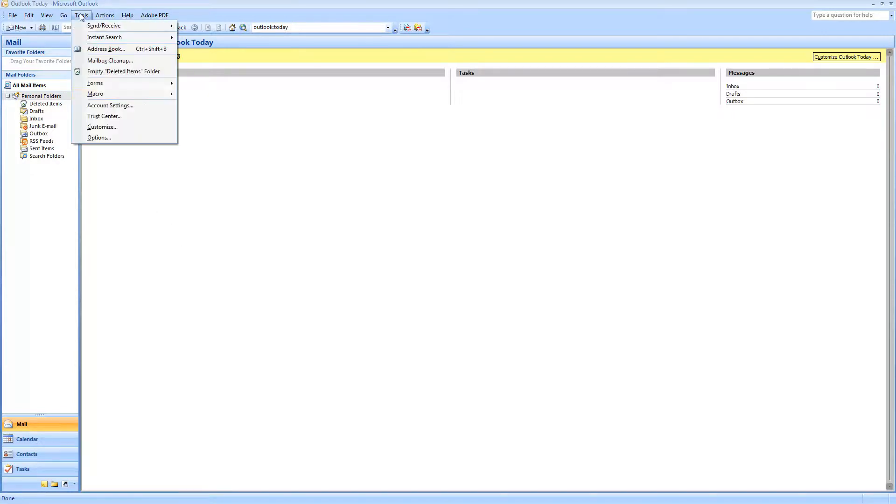
pyautogui.click(134, 107)
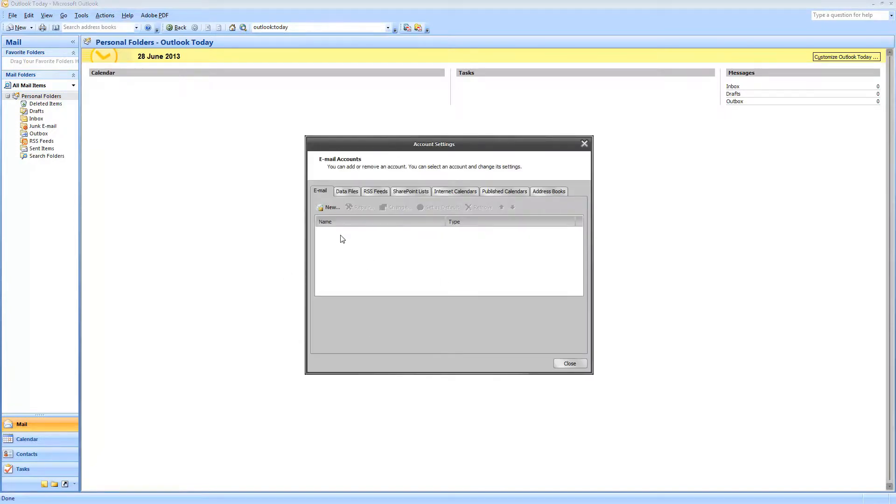
pyautogui.click(330, 207)
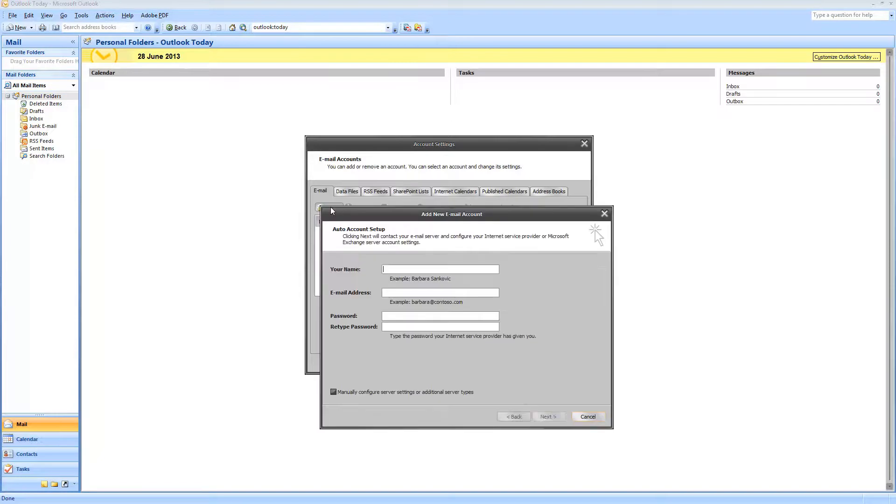
pyautogui.moveTo(376, 216); pyautogui.dragTo(313, 90)
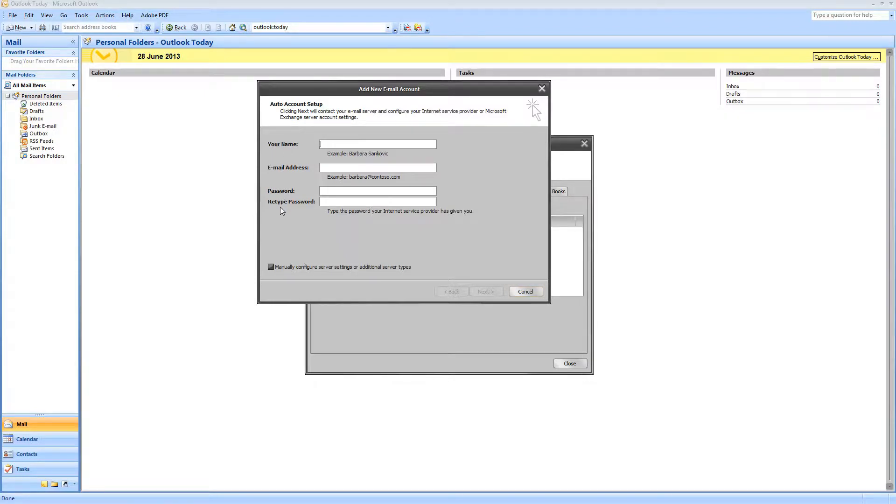
# Step: Choose manual server configuration with an Internet E-mail account to reach the server settings page
pyautogui.click(271, 267)
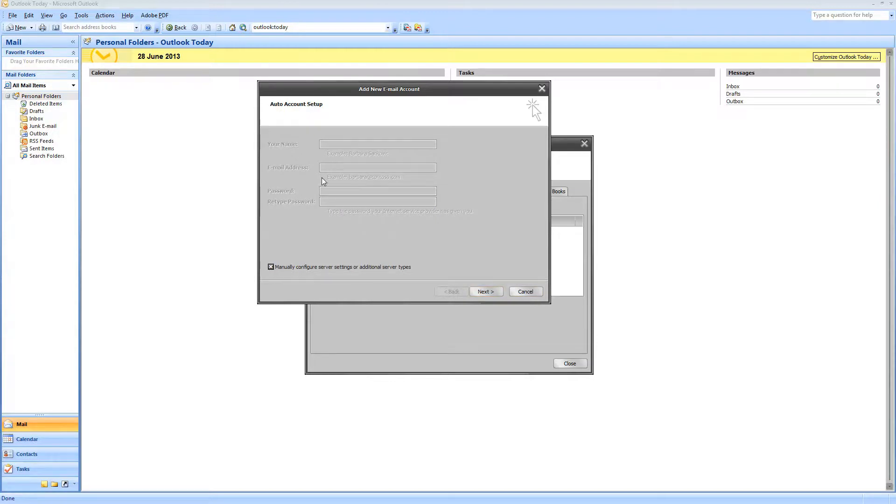
pyautogui.click(496, 292)
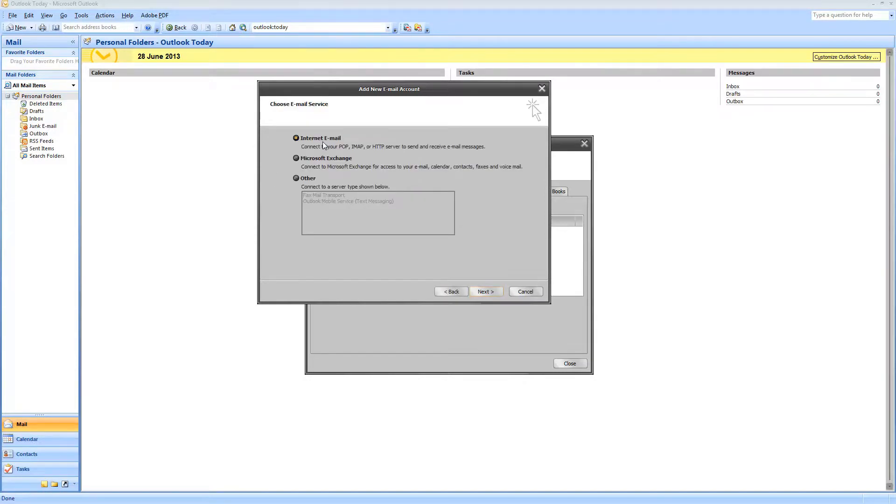
pyautogui.click(479, 295)
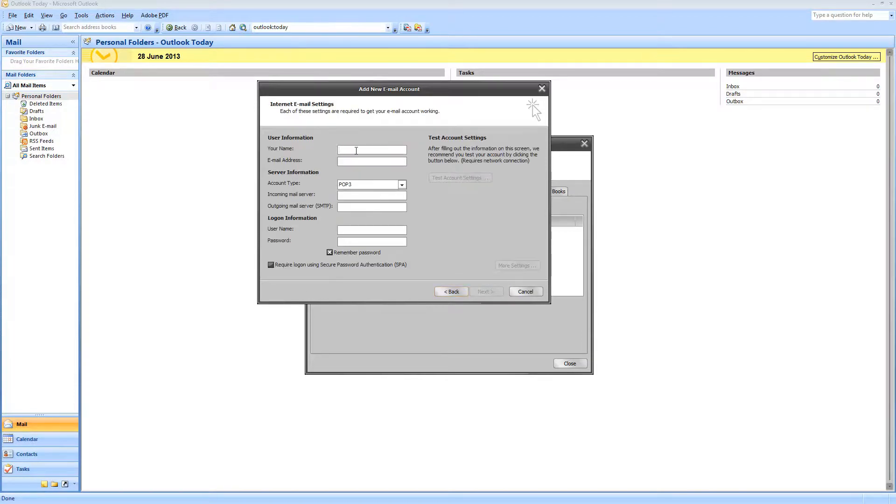
# Step: Enter the account holder's name and e-mail address, then check the Account Type list
pyautogui.write('Robert')
pyautogui.press('Tab')
pyautogui.click(382, 186)
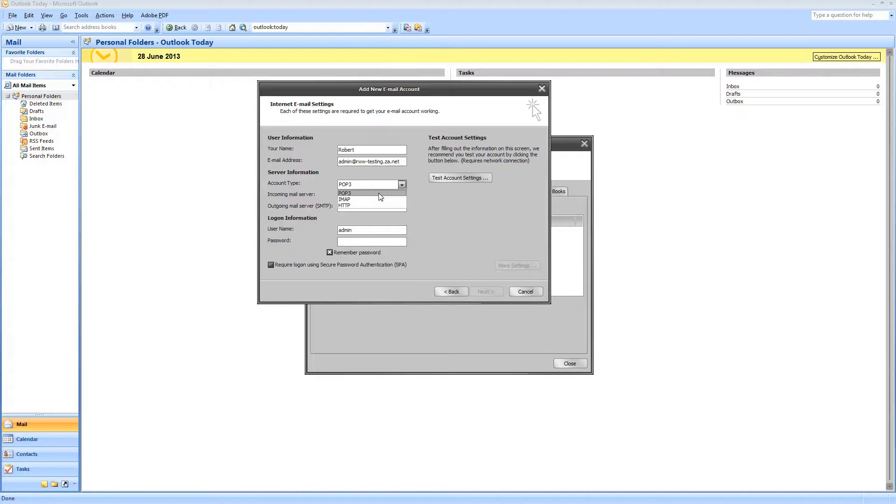
# Step: Keep POP3 and set the incoming mail server to mail.rww-testing.za.net
pyautogui.click(379, 193)
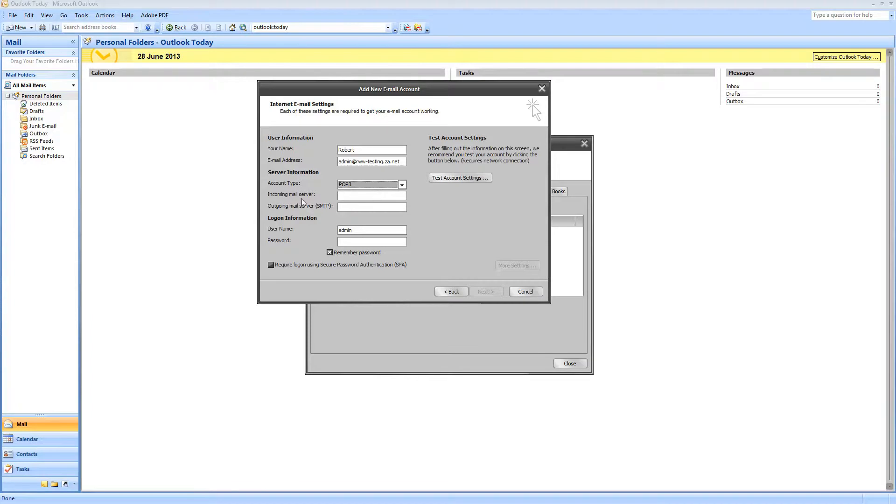
pyautogui.click(343, 196)
pyautogui.write('mail.rww-test')
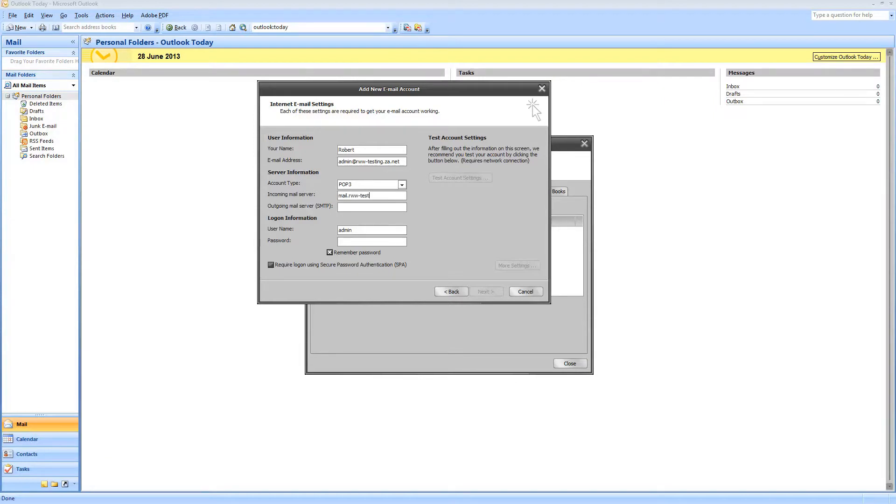
pyautogui.write('ing.za.n')
pyautogui.press('BackSpace')
pyautogui.write('za.net')
pyautogui.press('Tab')
# Step: Set the outgoing SMTP server to mail.rww-testing.za.net
pyautogui.moveTo(341, 194); pyautogui.dragTo(400, 200)
pyautogui.click(399, 197)
pyautogui.click(393, 204)
pyautogui.write('mail.rww')
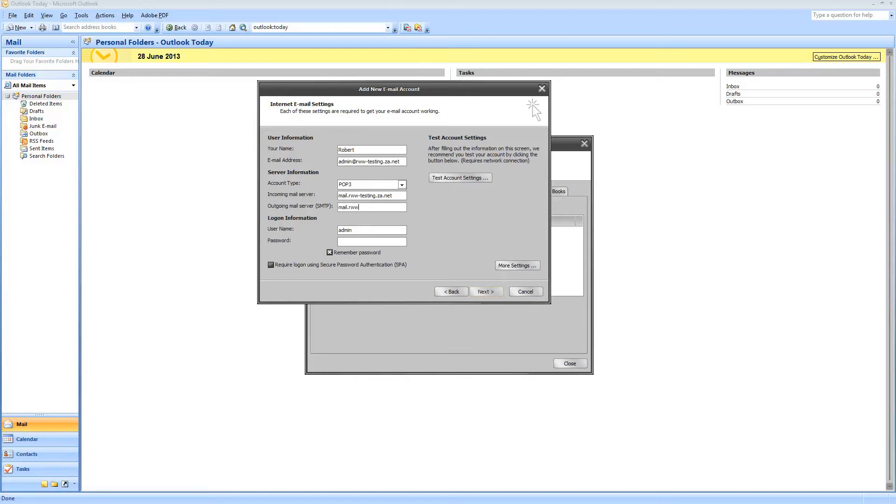
pyautogui.write('testing.za.net')
# Step: Add the domain to the logon user name, enter the password, and leave SPA unchecked
pyautogui.click(364, 234)
pyautogui.write('@')
pyautogui.write('rww-testing.')
pyautogui.write('net')
pyautogui.write('***')
pyautogui.write('*****')
pyautogui.click(337, 267)
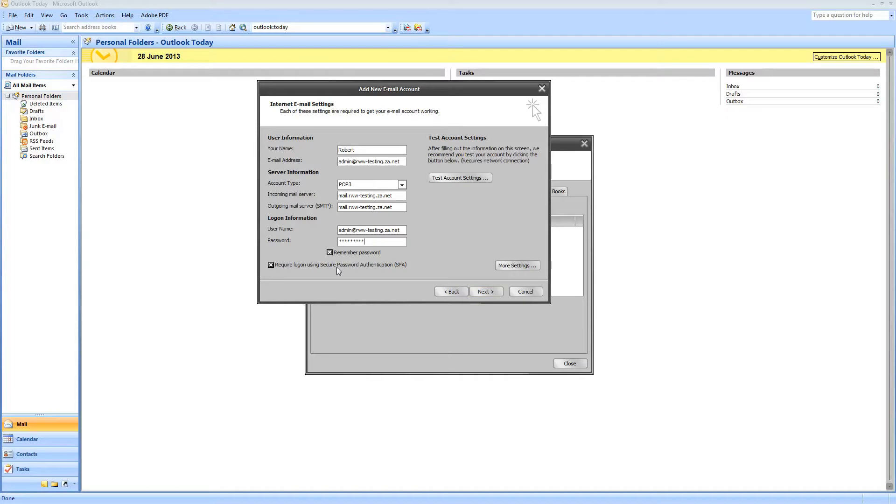
pyautogui.click(347, 267)
pyautogui.click(335, 268)
pyautogui.click(376, 268)
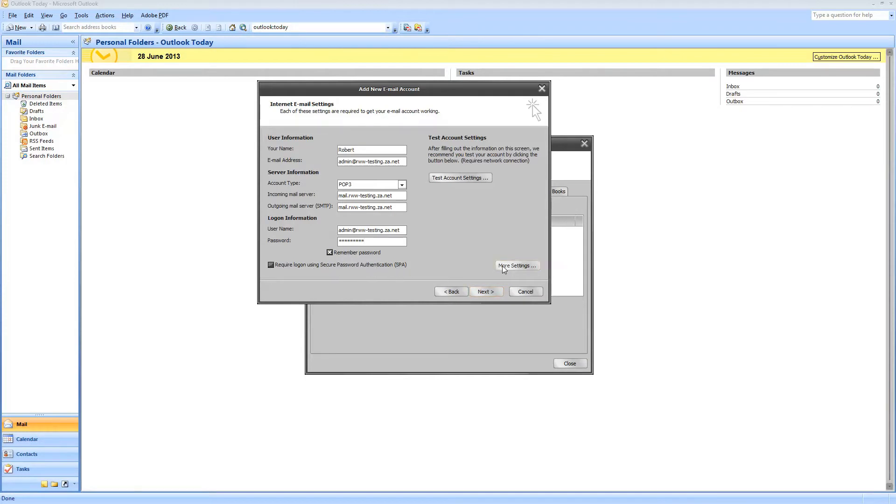
# Step: In More Settings, make the outgoing SMTP server require authentication using the incoming server's settings
pyautogui.click(521, 269)
pyautogui.moveTo(386, 148); pyautogui.dragTo(640, 103)
pyautogui.click(578, 121)
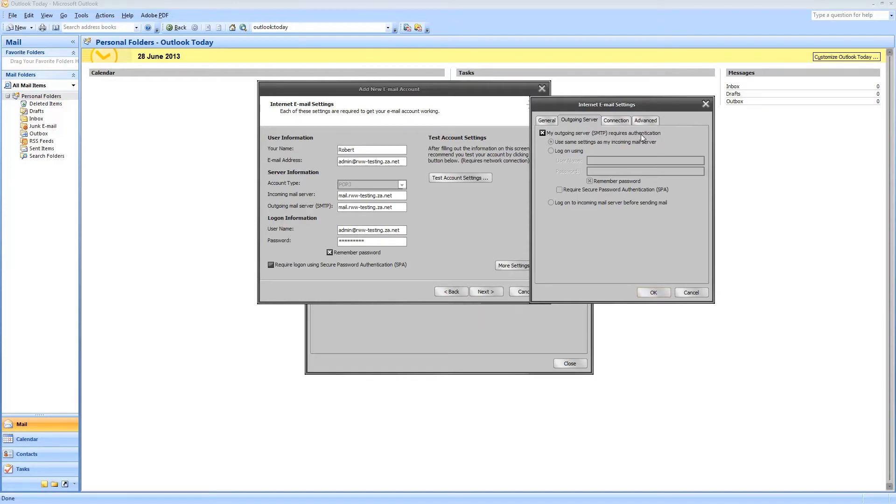
pyautogui.click(542, 133)
pyautogui.click(551, 143)
# Step: Set server timeout to 10 minutes, remove server copies after 10 days and when deleted
pyautogui.click(639, 121)
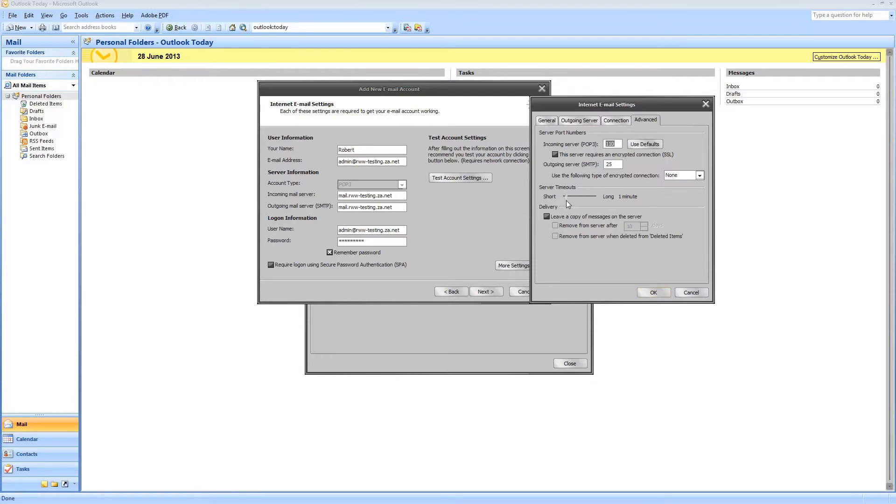
pyautogui.moveTo(567, 196); pyautogui.dragTo(602, 195)
pyautogui.click(574, 225)
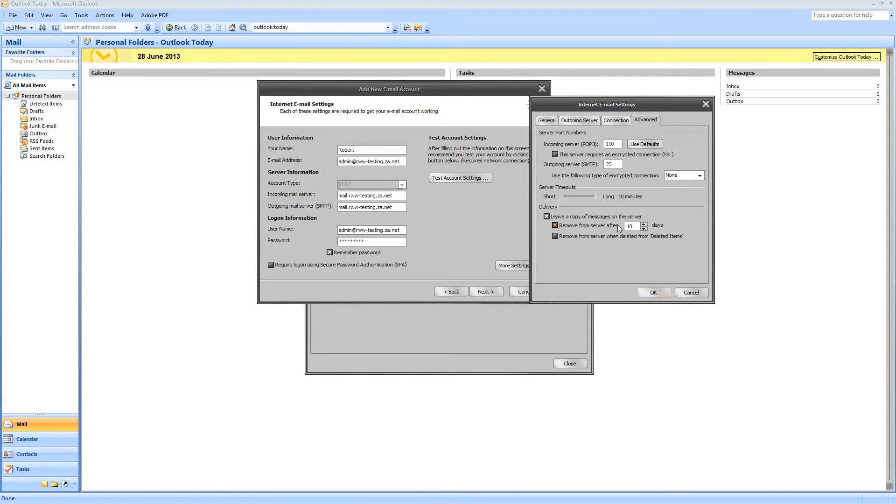
pyautogui.doubleClick(632, 226)
pyautogui.click(638, 227)
pyautogui.doubleClick(638, 227)
pyautogui.click(568, 237)
# Step: Confirm the advanced settings, finish the wizard, and close Account Settings
pyautogui.click(654, 293)
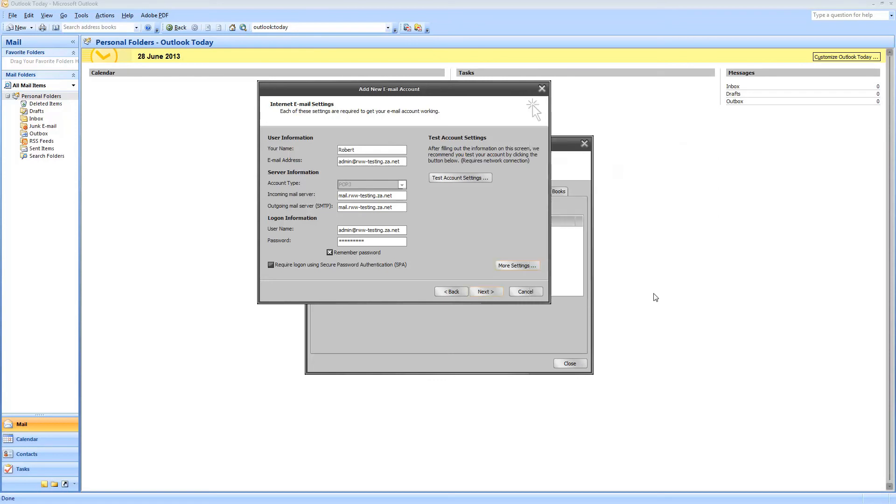
pyautogui.click(481, 290)
pyautogui.click(485, 292)
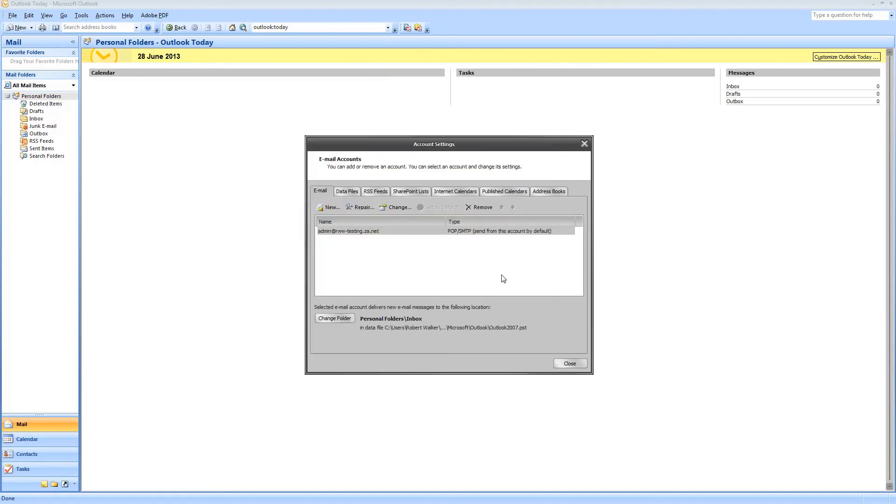
pyautogui.click(564, 365)
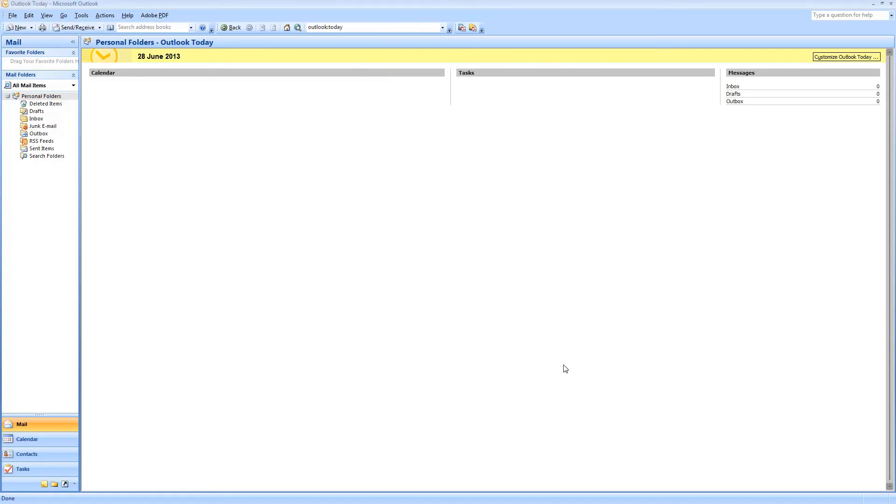